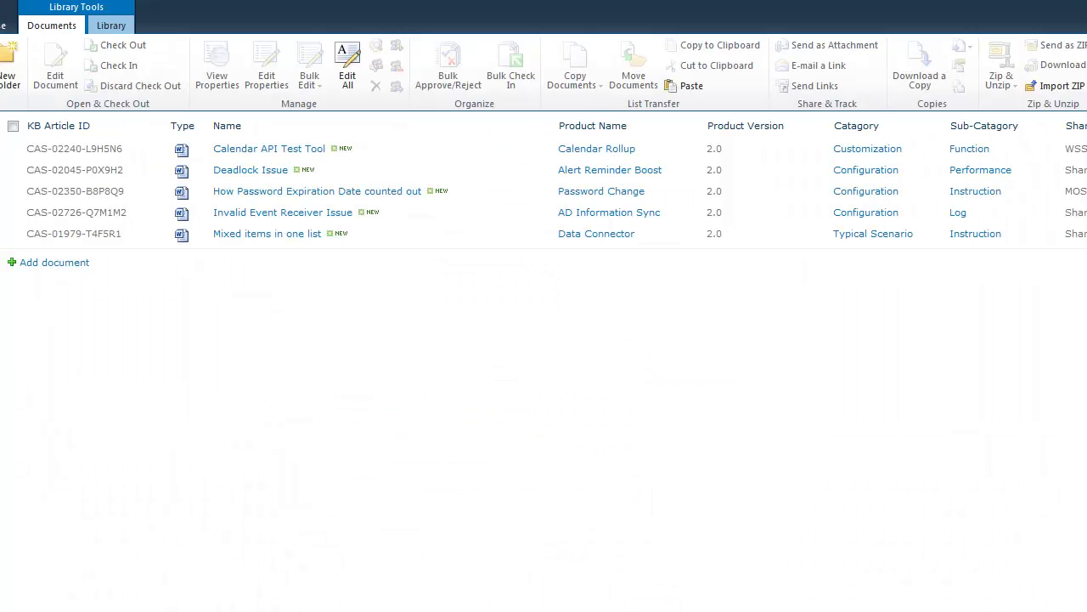
Select the Calendar API Test Tool, Deadlock Issue and password expiration documents and show the Bulk Edit choices
click(12, 150)
click(13, 170)
click(12, 191)
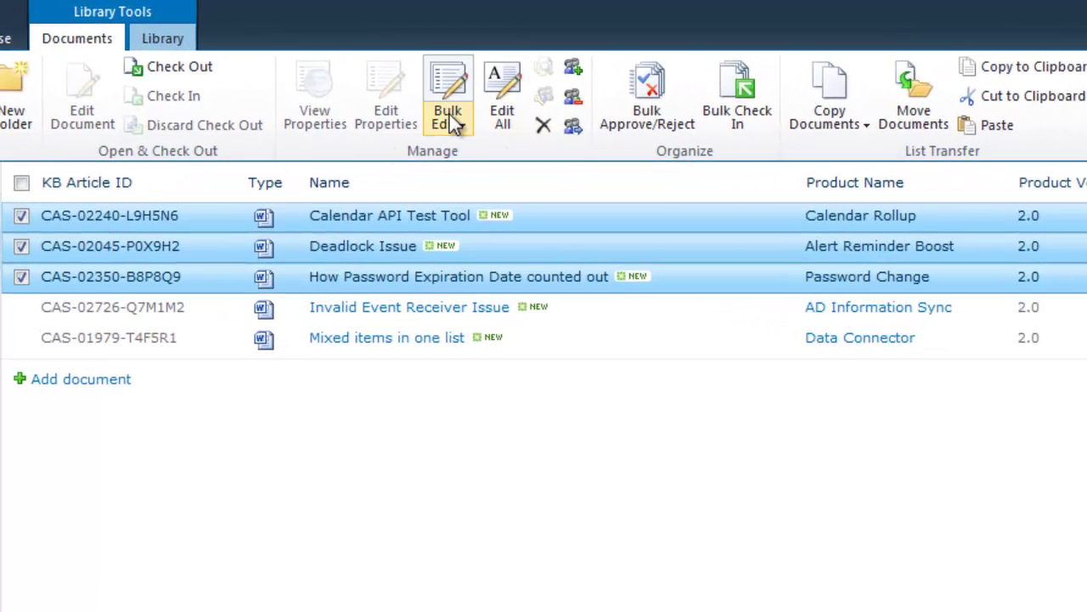
click(453, 123)
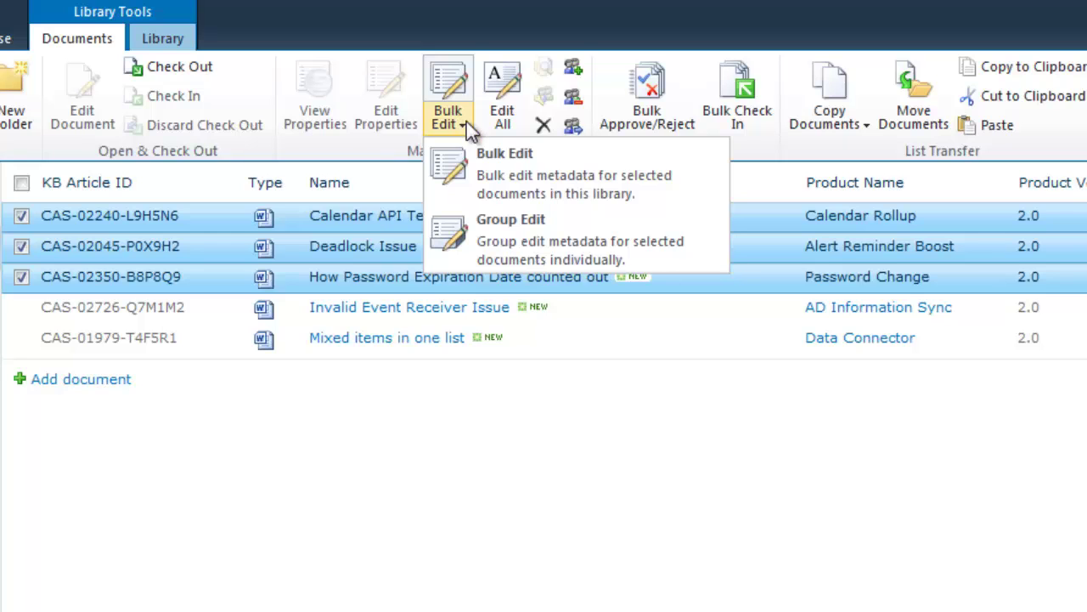
Start a bulk edit limited to KB Article ID, mapped to the Name field
click(489, 155)
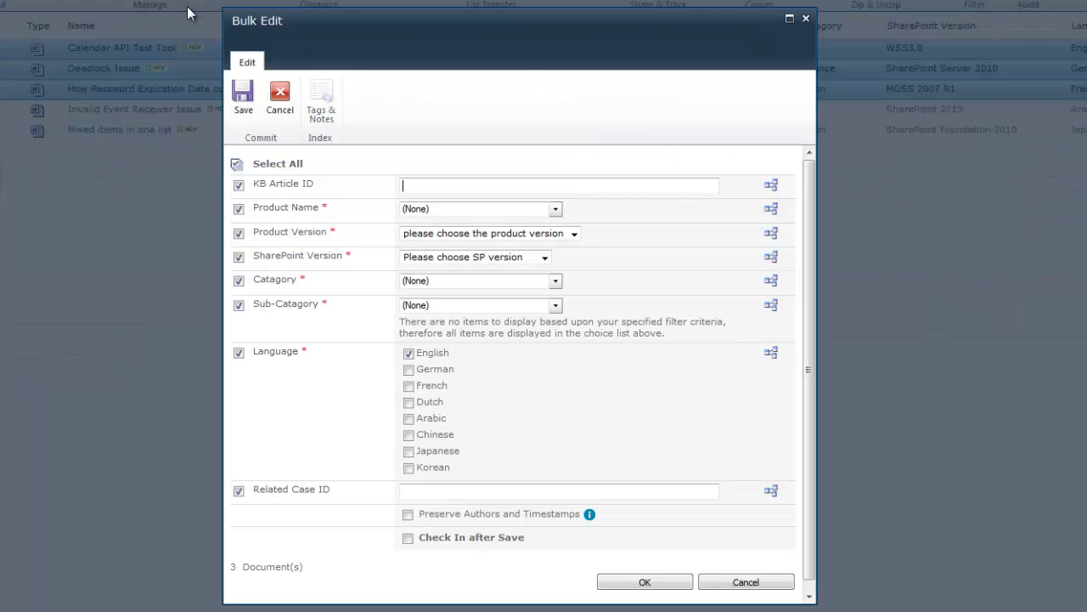
click(237, 165)
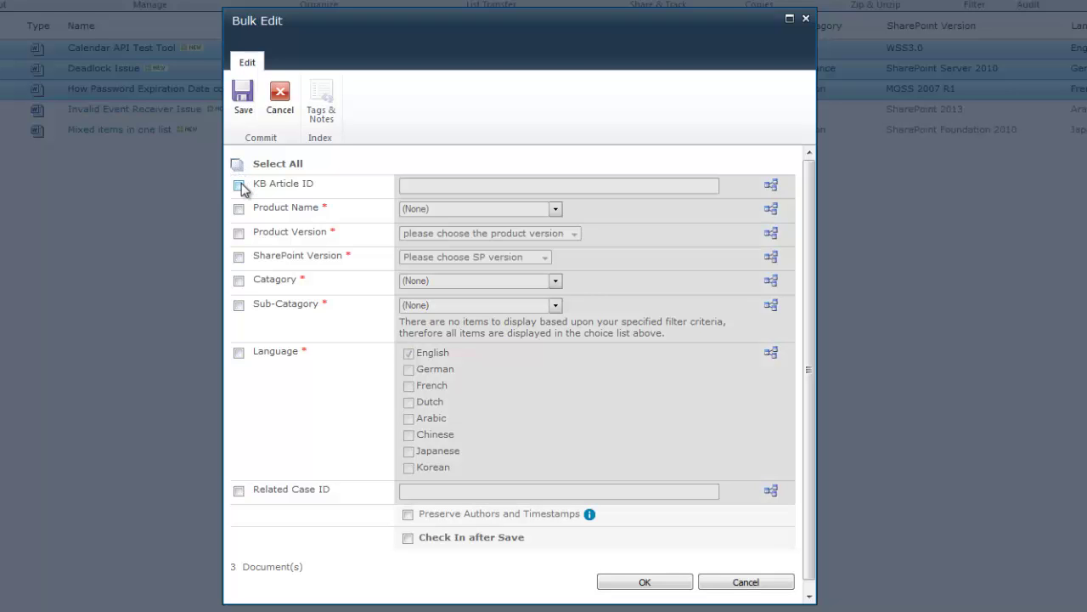
click(240, 186)
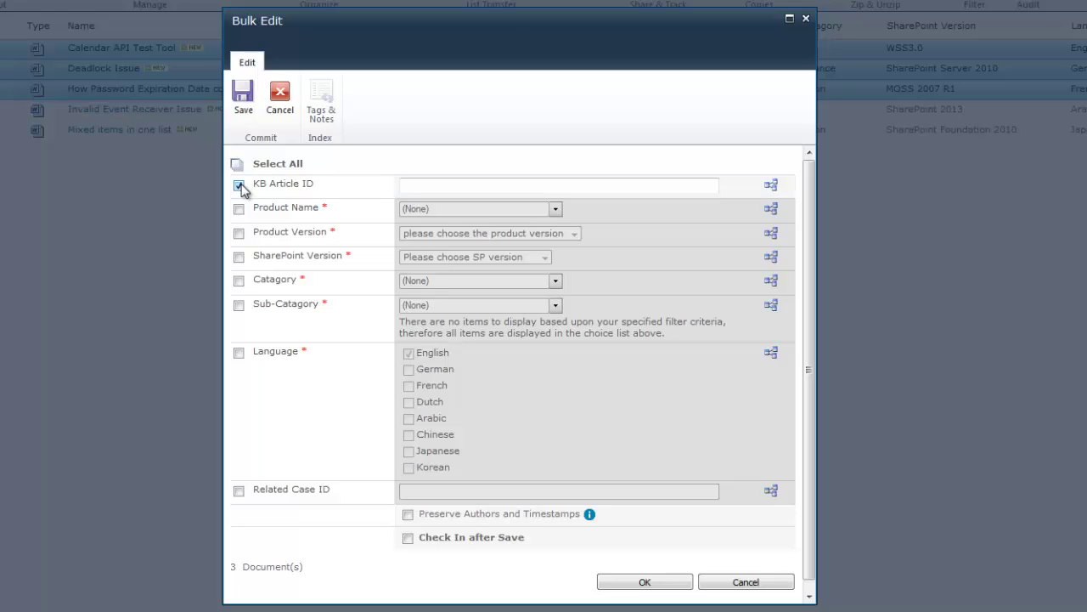
click(771, 188)
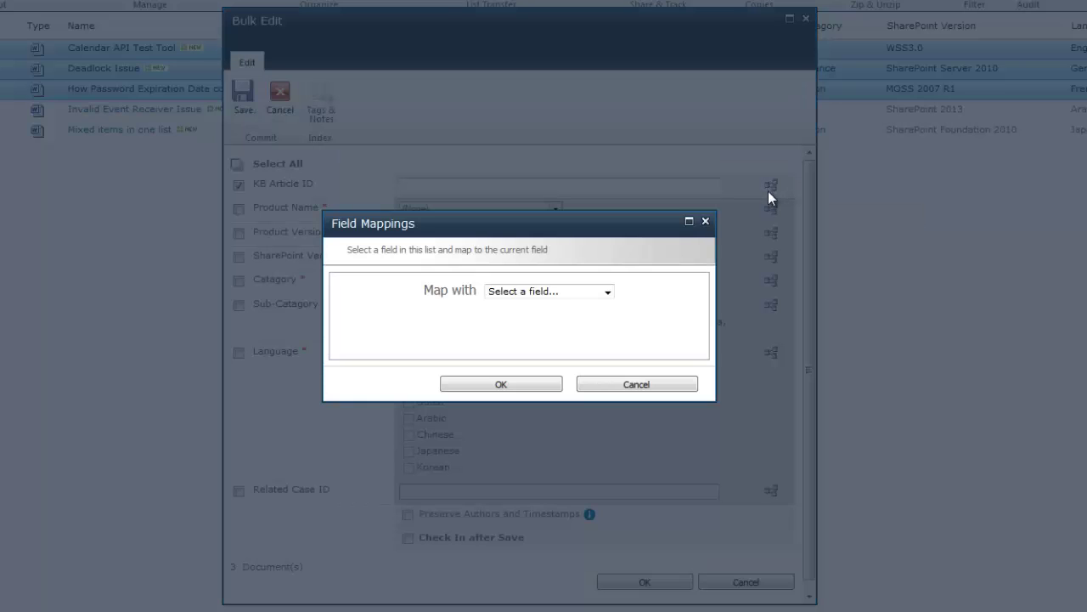
click(608, 293)
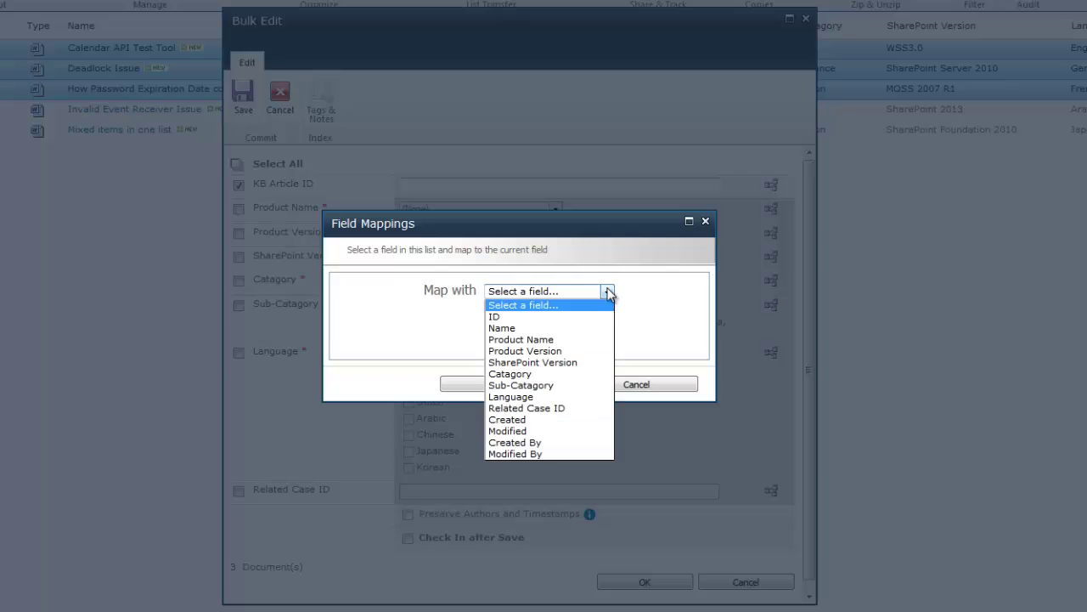
click(582, 331)
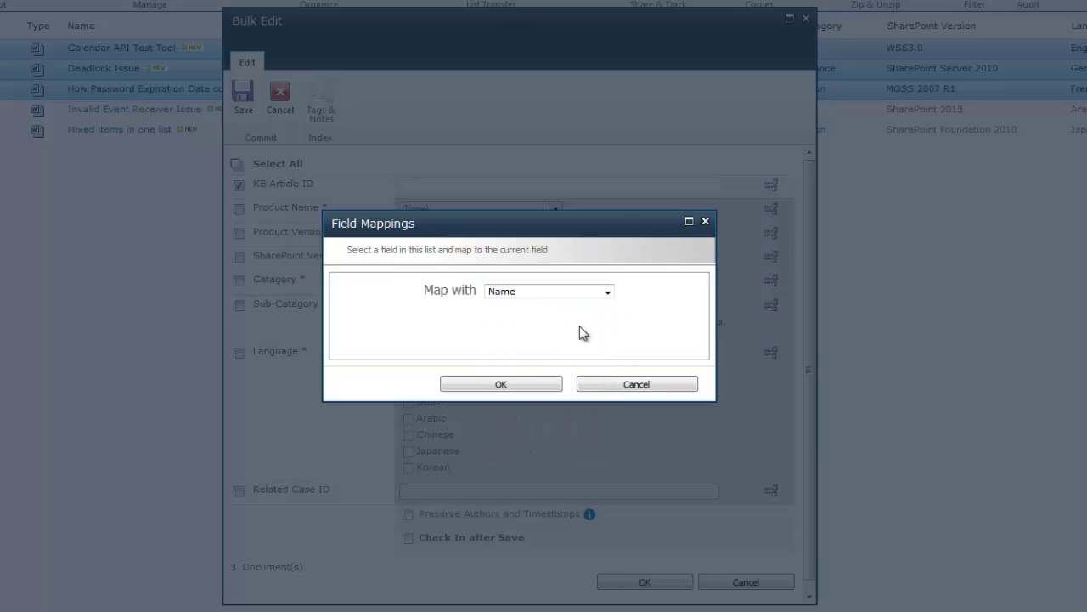
click(529, 385)
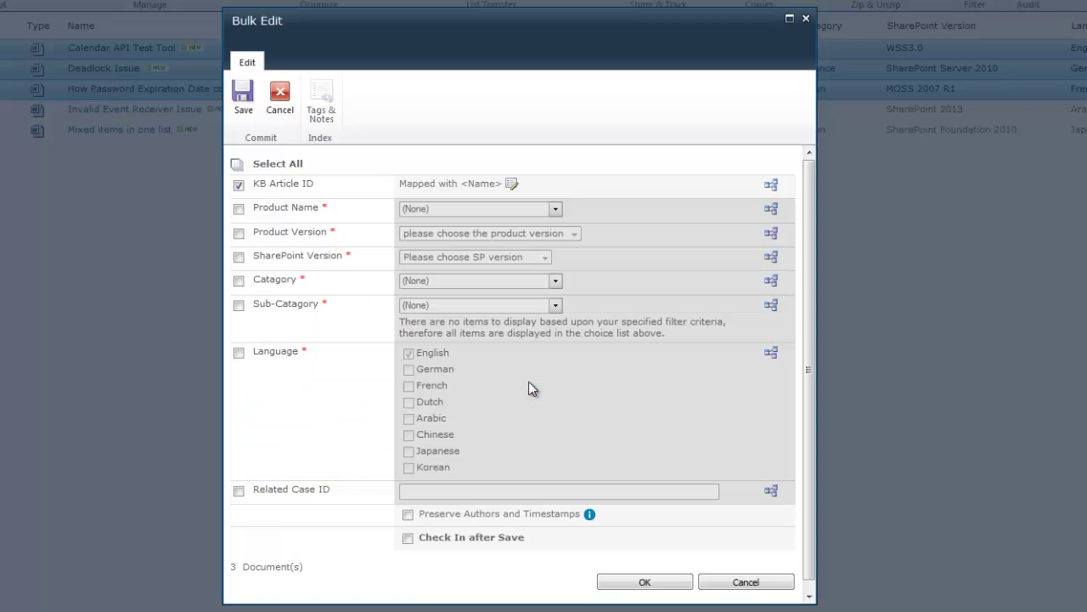
Add Language to the bulk edit with German and French alongside English
click(239, 354)
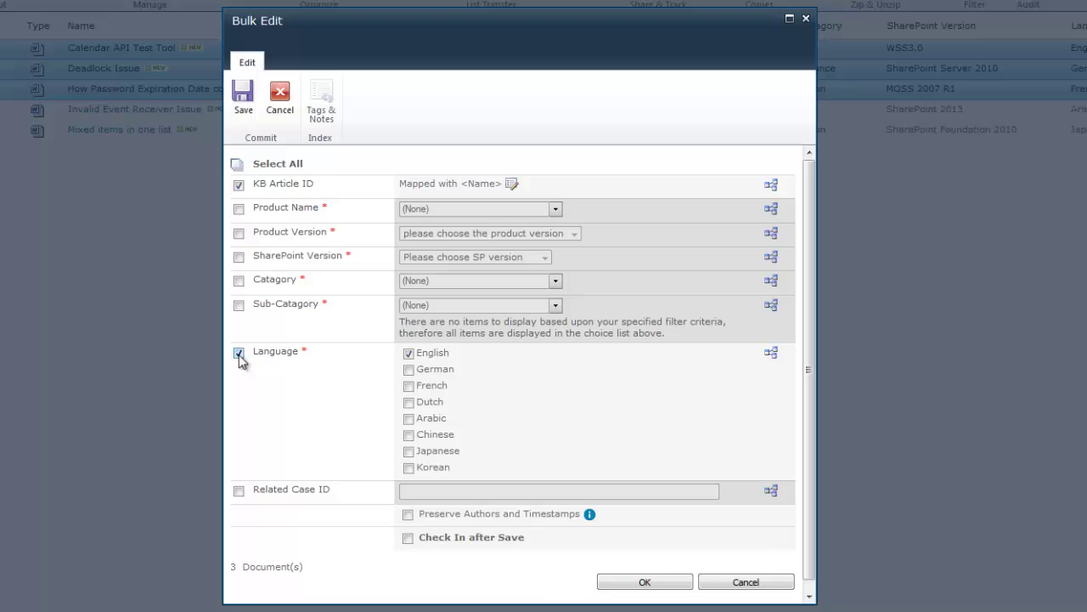
click(409, 370)
click(409, 386)
Apply the bulk edit to the three documents and dismiss the completion summary
click(635, 582)
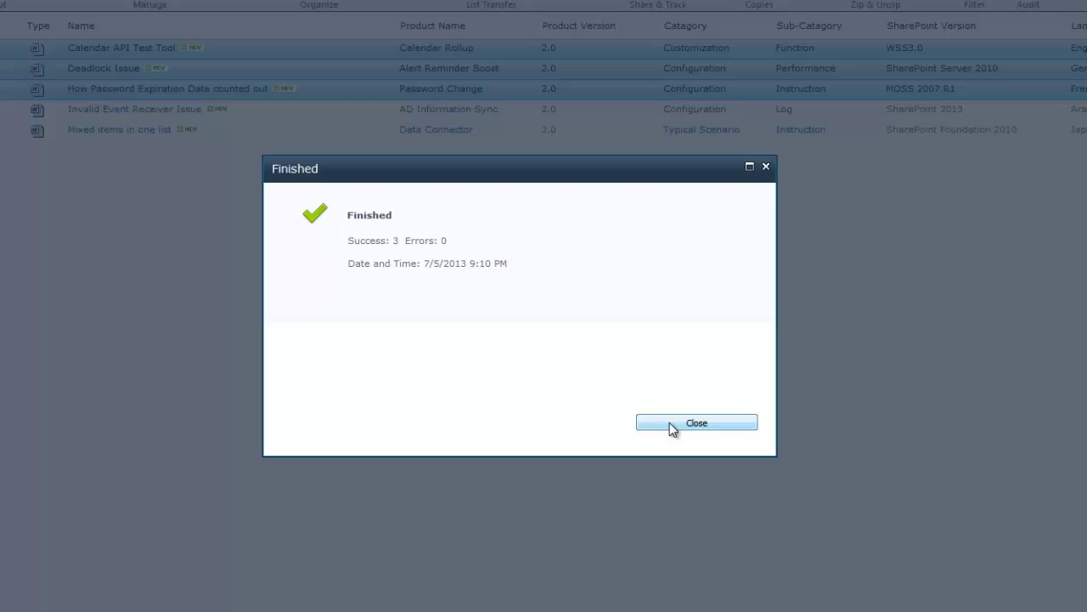
click(670, 422)
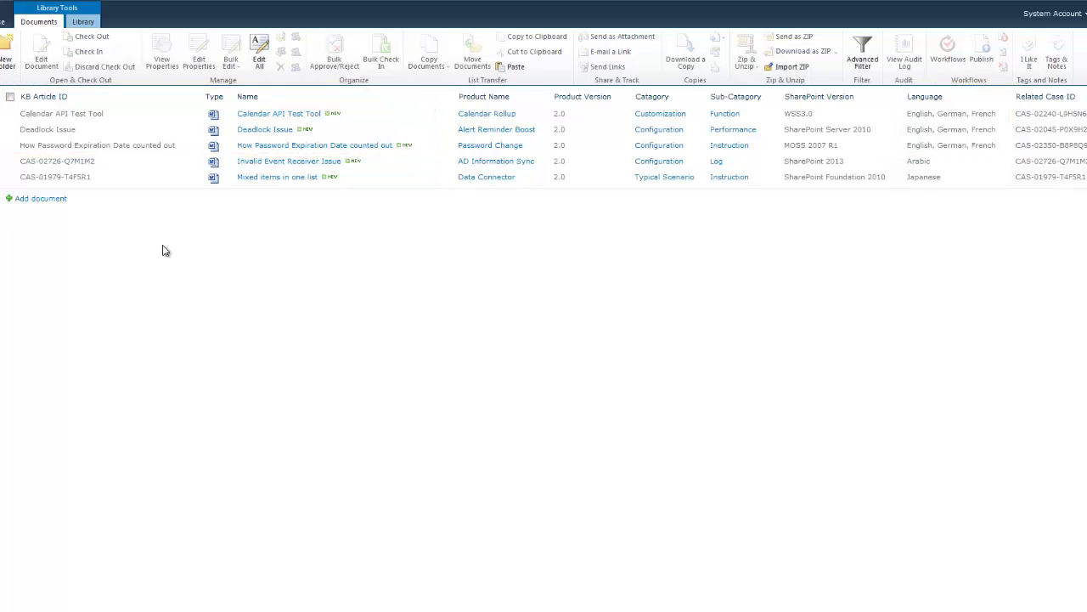
Zip the Calendar API Test Tool, Deadlock Issue and password expiration documents into archive Doc1
click(10, 114)
click(10, 129)
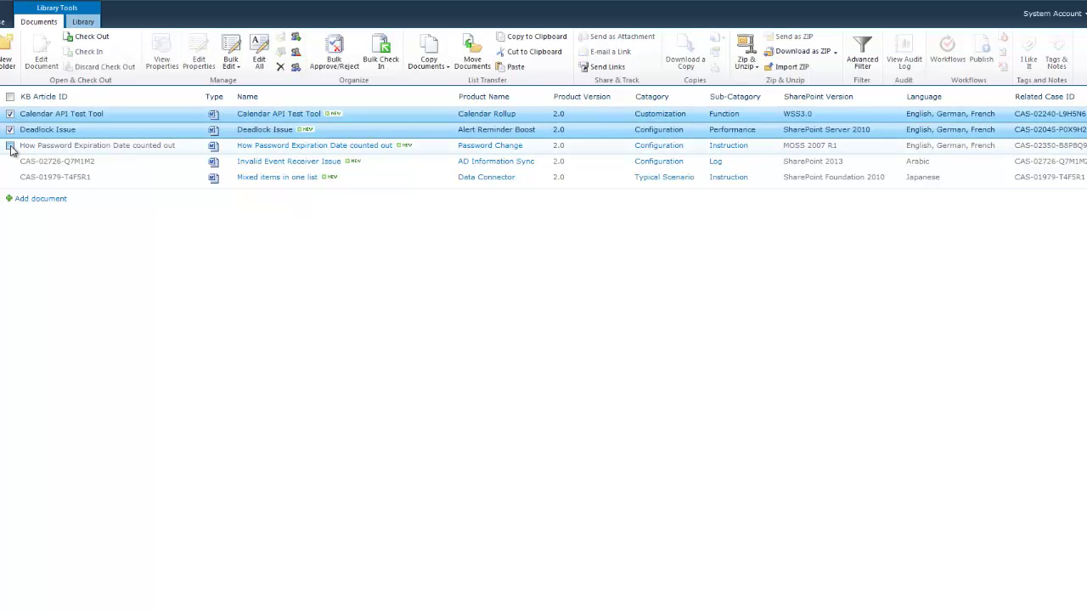
click(11, 145)
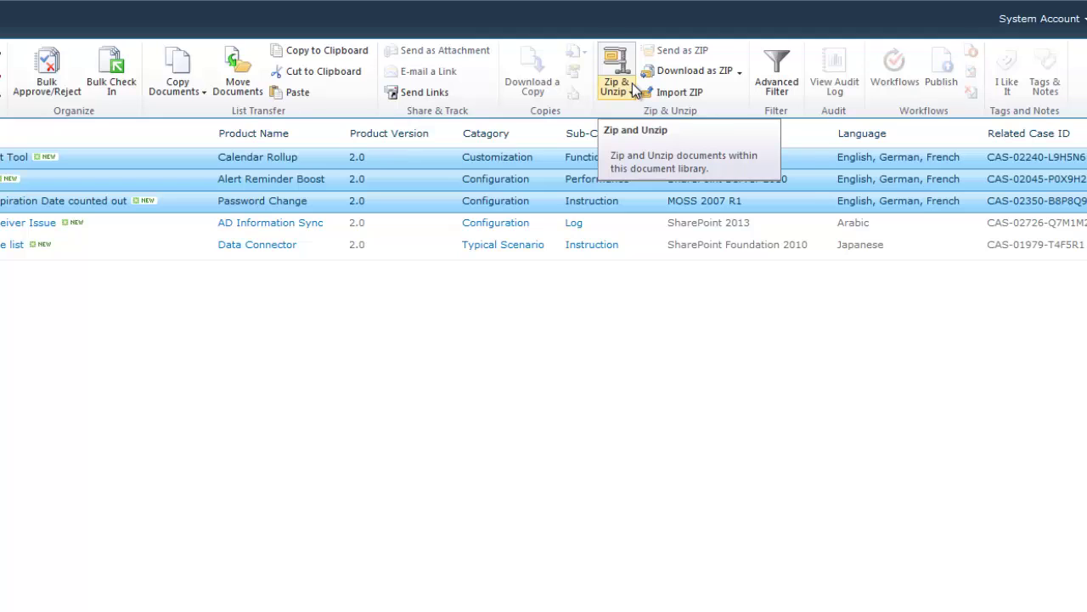
click(632, 83)
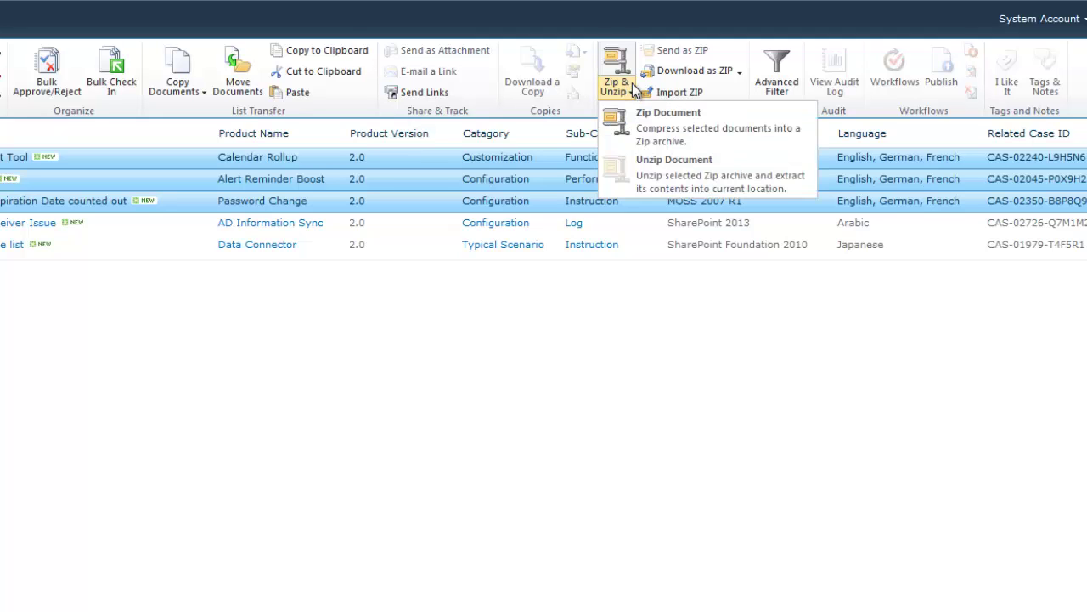
click(629, 122)
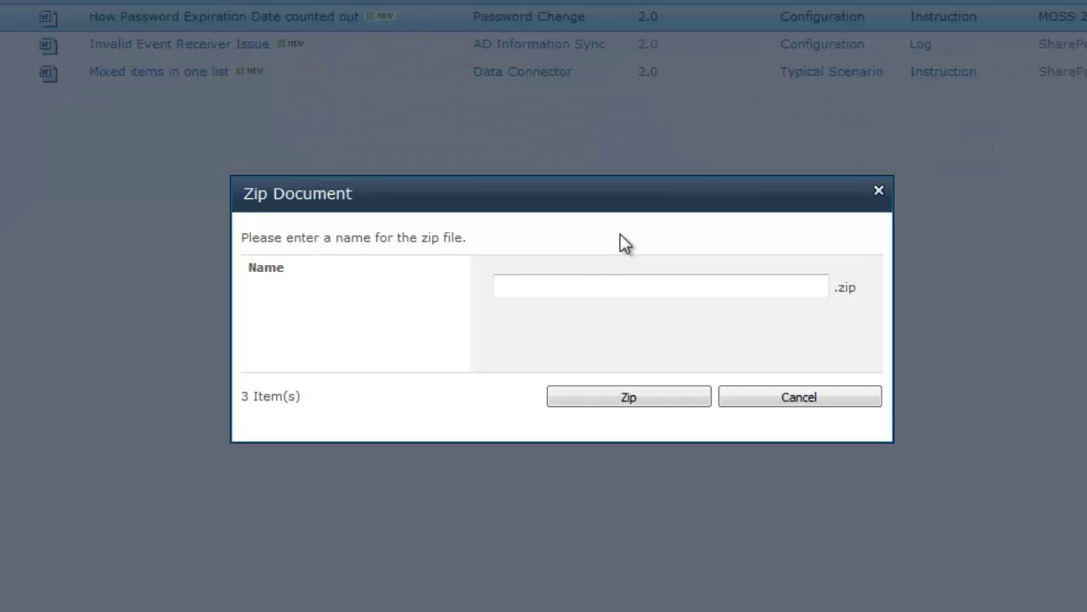
click(576, 285)
text(doc)
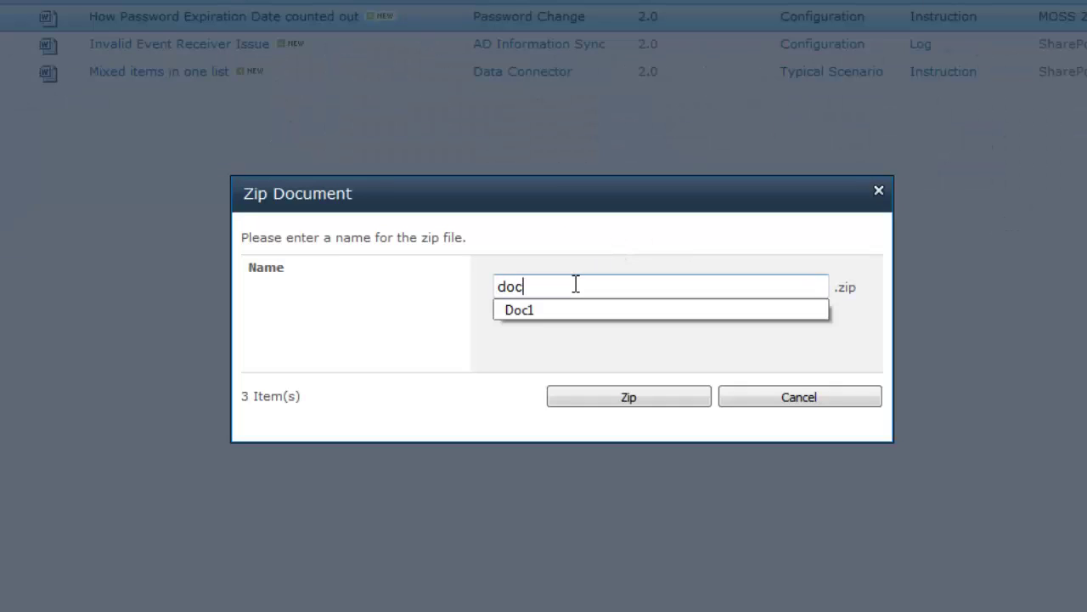
key(Down)
key(Return)
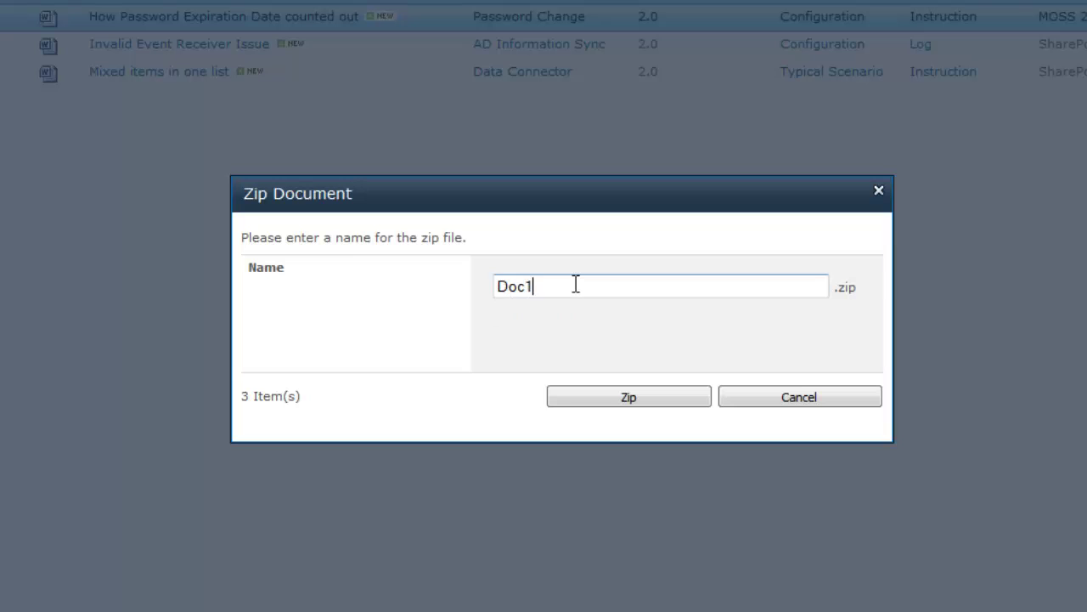
click(614, 398)
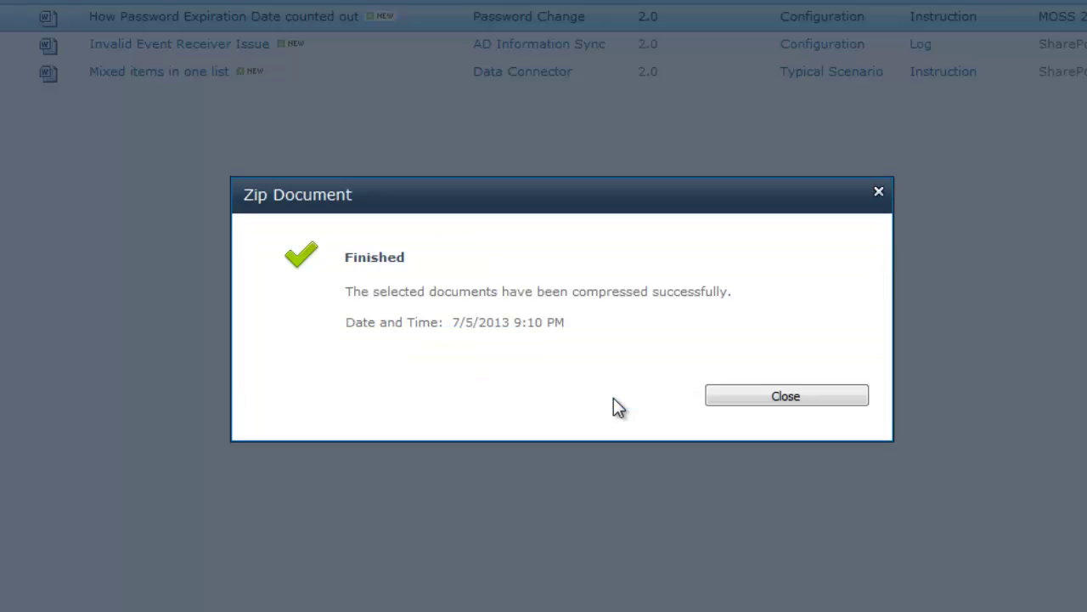
click(740, 396)
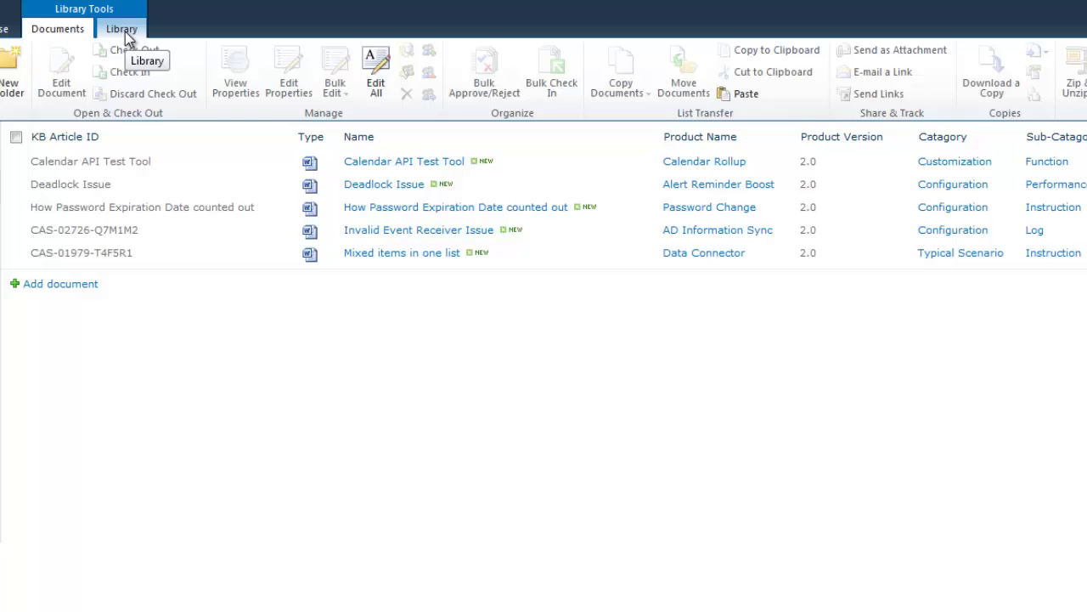
Save the Document Number Generator scheme KB000[ID]-[Today]-[Name] with yyyy-mm date format
click(122, 29)
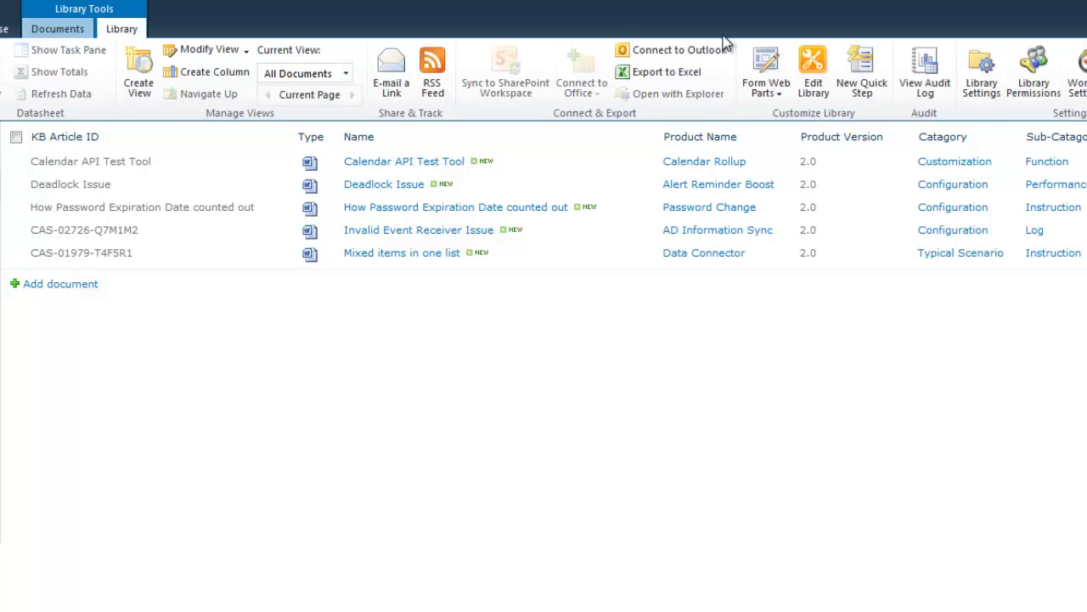
click(982, 85)
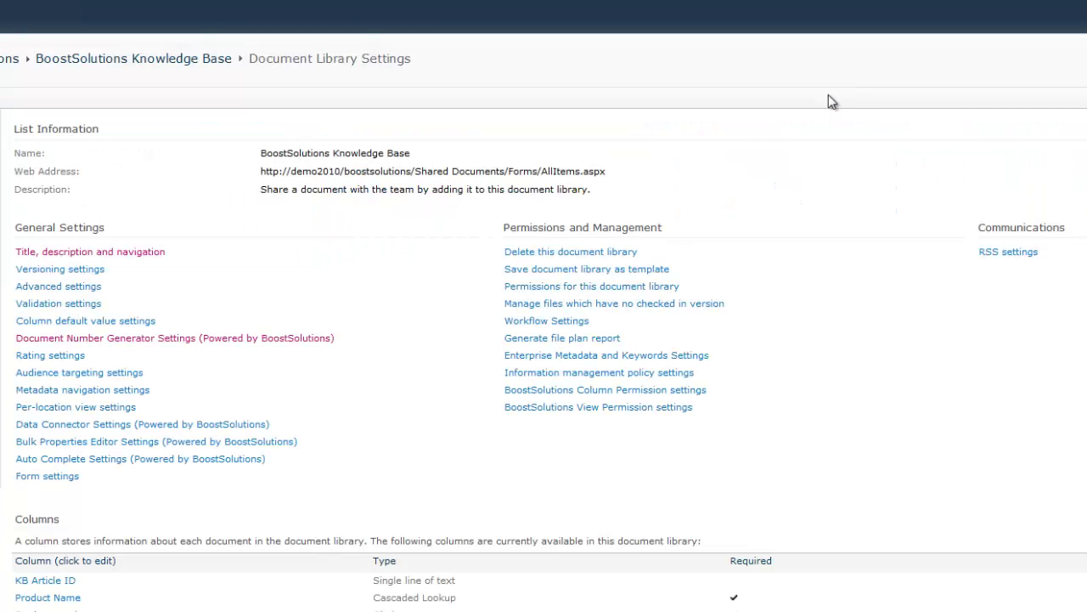
click(297, 340)
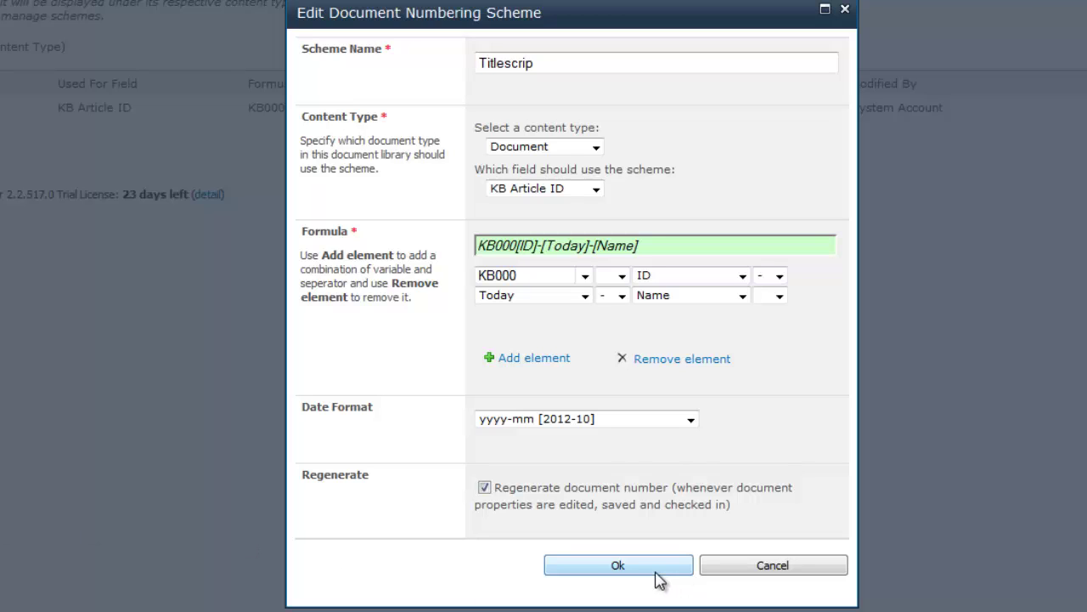
click(600, 568)
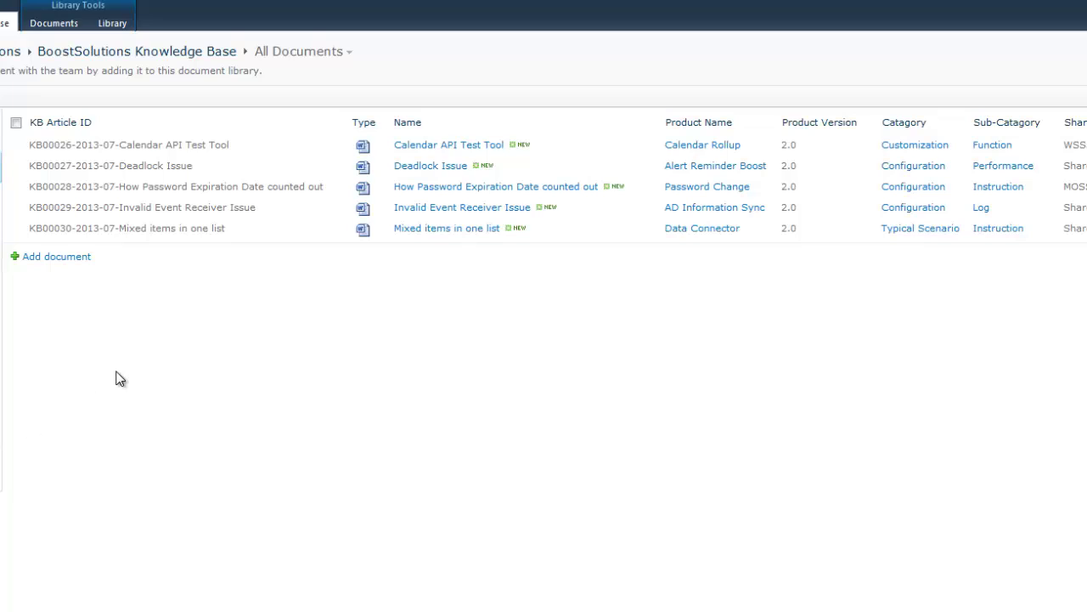
Open the Calendar API Test Tool audit log for dates 7/4/2013 to 7/5/2013
click(16, 146)
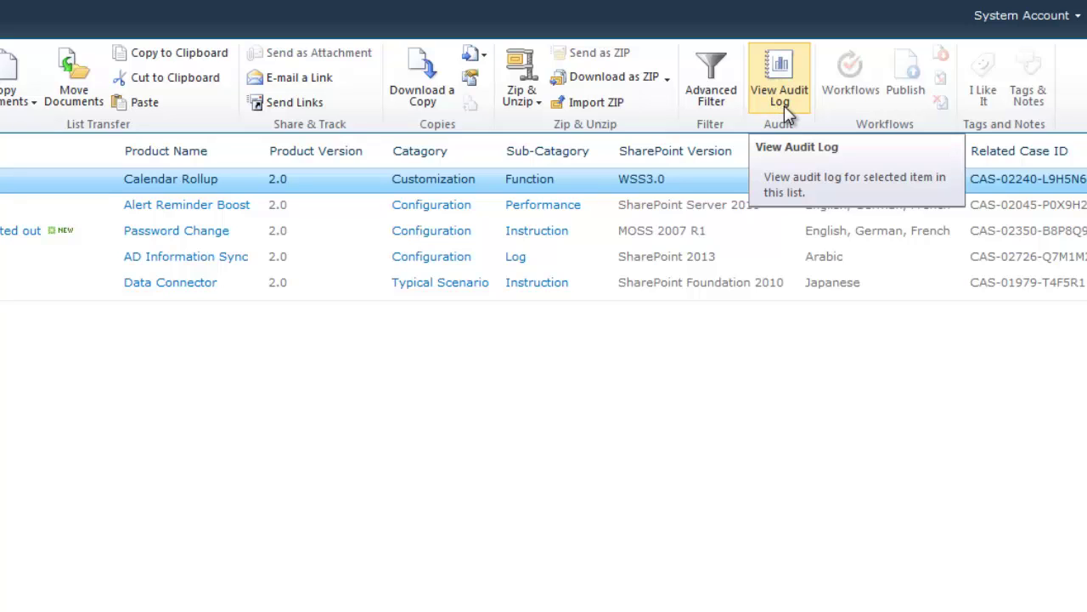
click(780, 93)
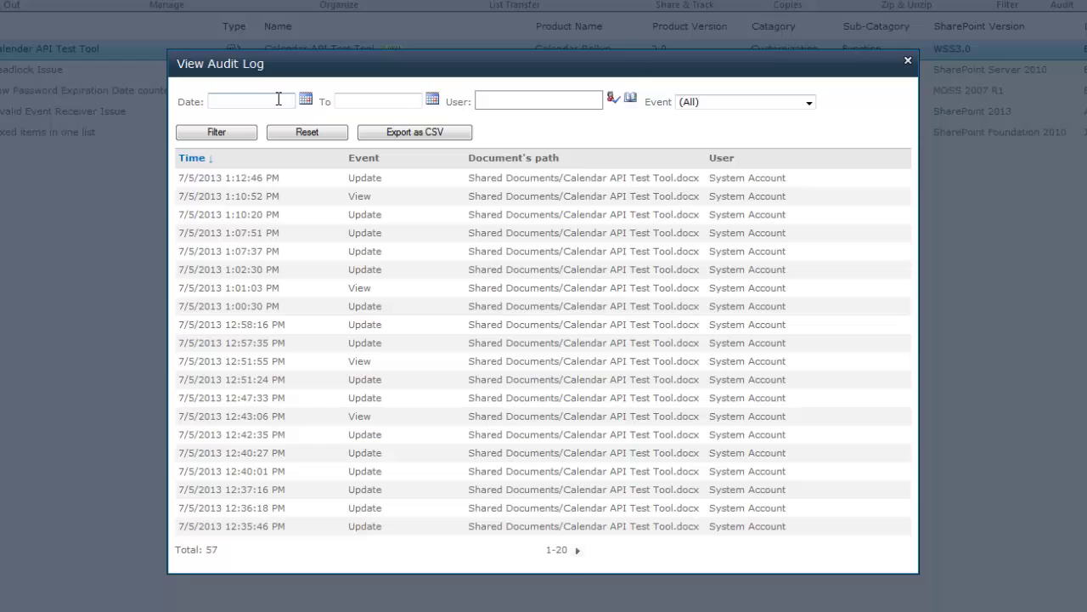
click(306, 101)
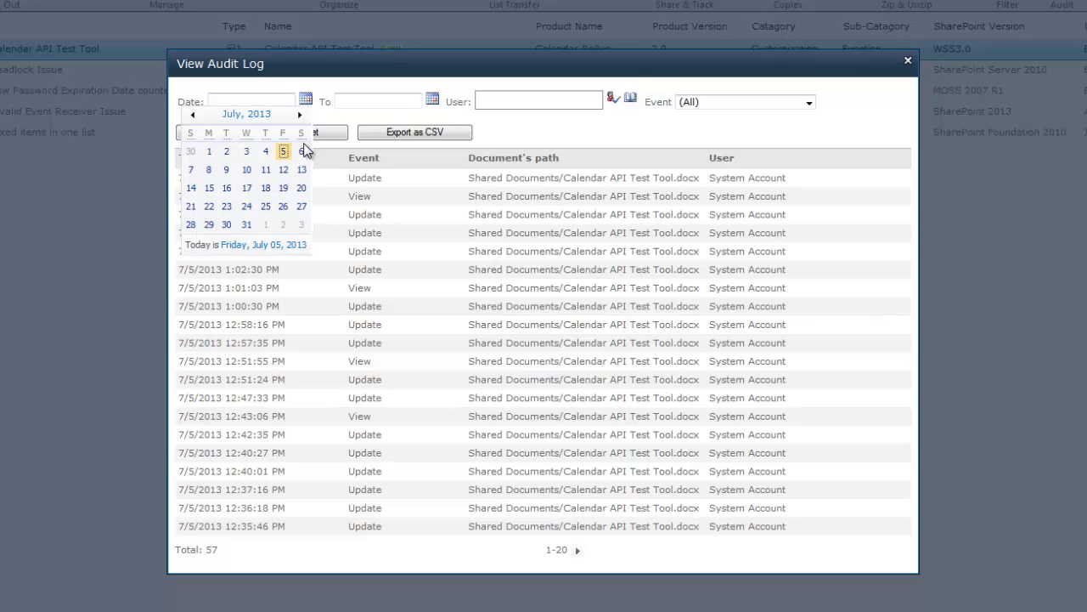
click(263, 151)
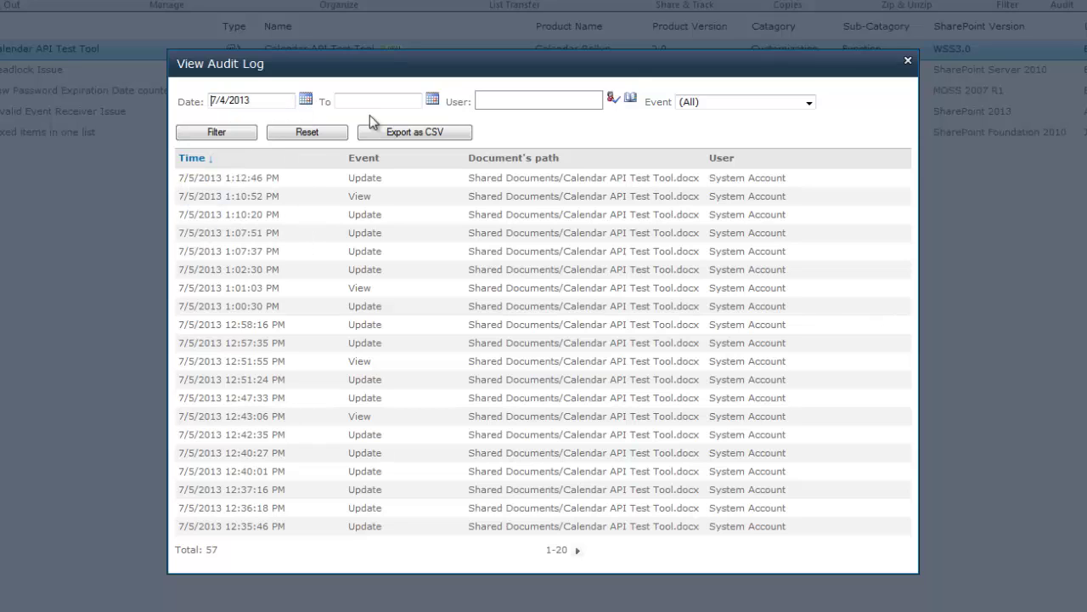
click(432, 100)
click(413, 154)
Narrow the audit log to one user's Update events and apply the filter
click(508, 102)
text(brandon)
click(610, 104)
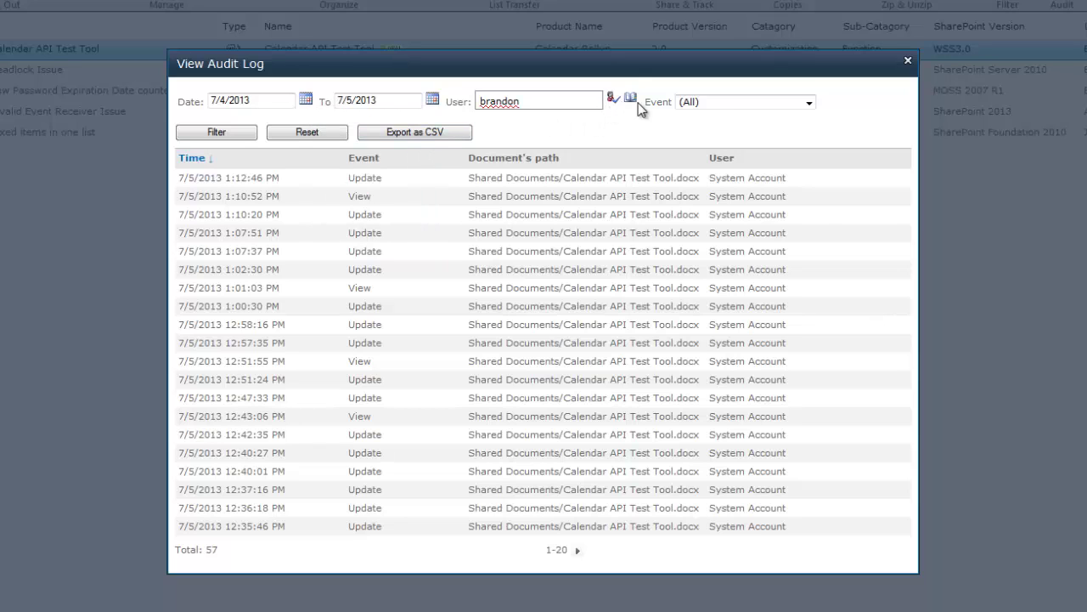
click(709, 101)
click(709, 139)
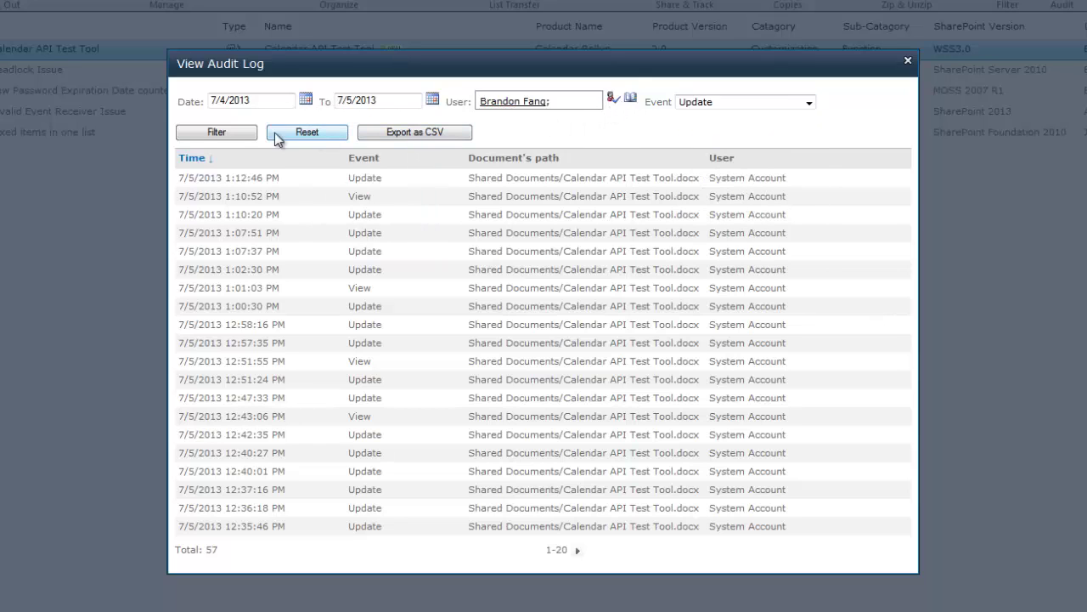
click(222, 136)
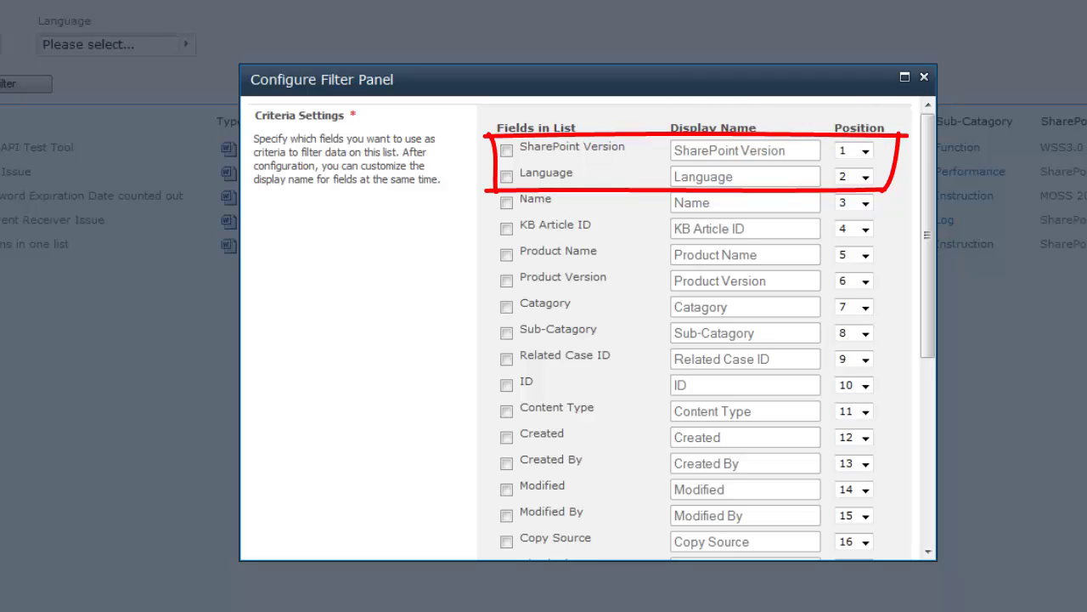
Add SharePoint Version and Language as filter panel criteria
click(506, 151)
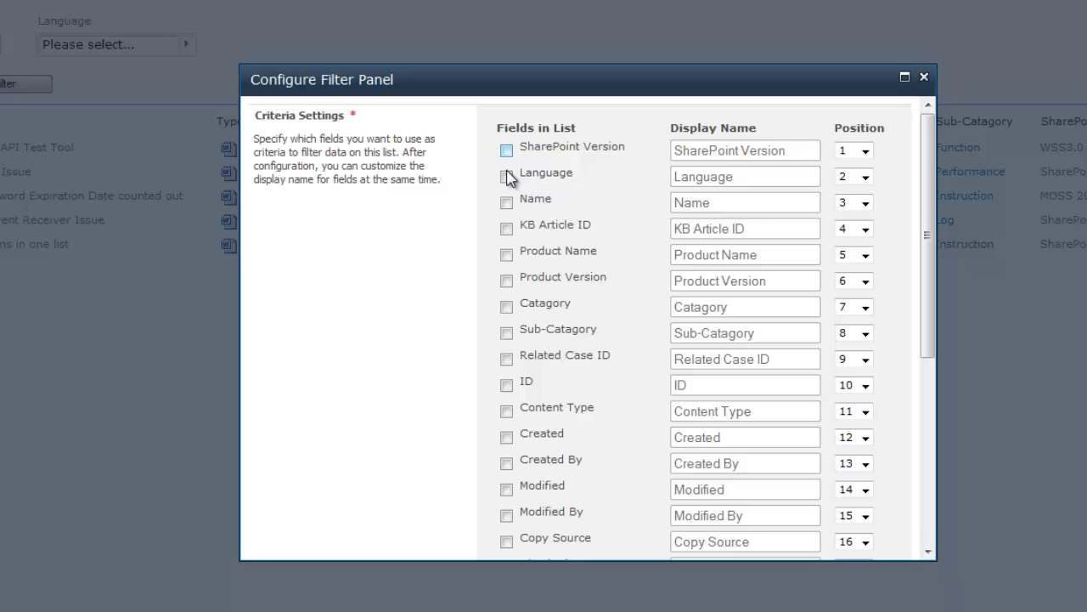
click(506, 176)
scroll(570, 352, down, 6)
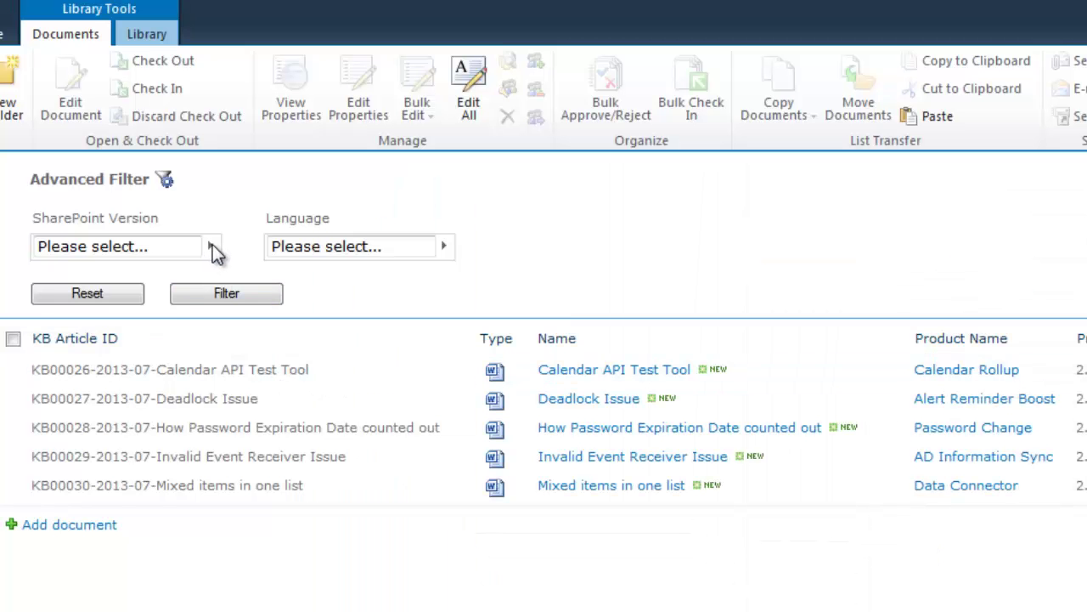
Filter the library for SharePoint Server 2010 and English
click(211, 246)
click(44, 452)
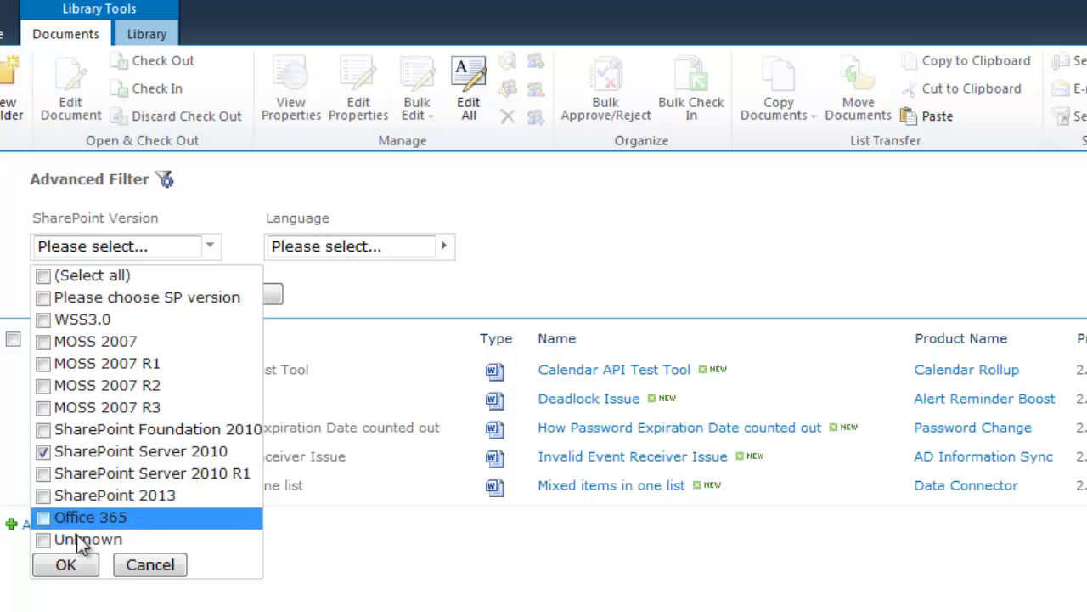
click(67, 565)
click(441, 245)
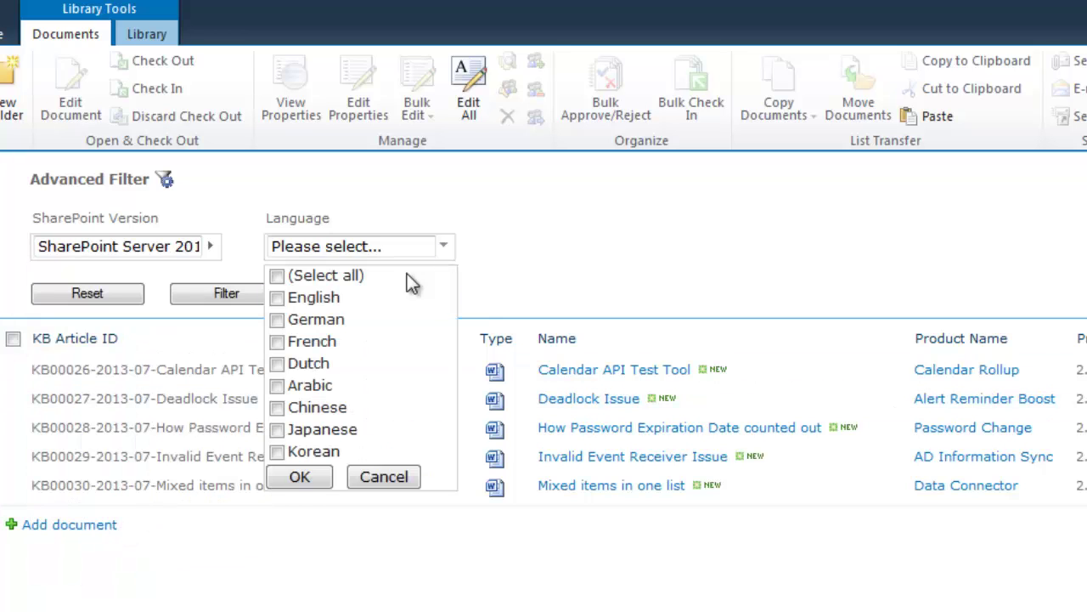
click(314, 297)
click(299, 476)
click(218, 295)
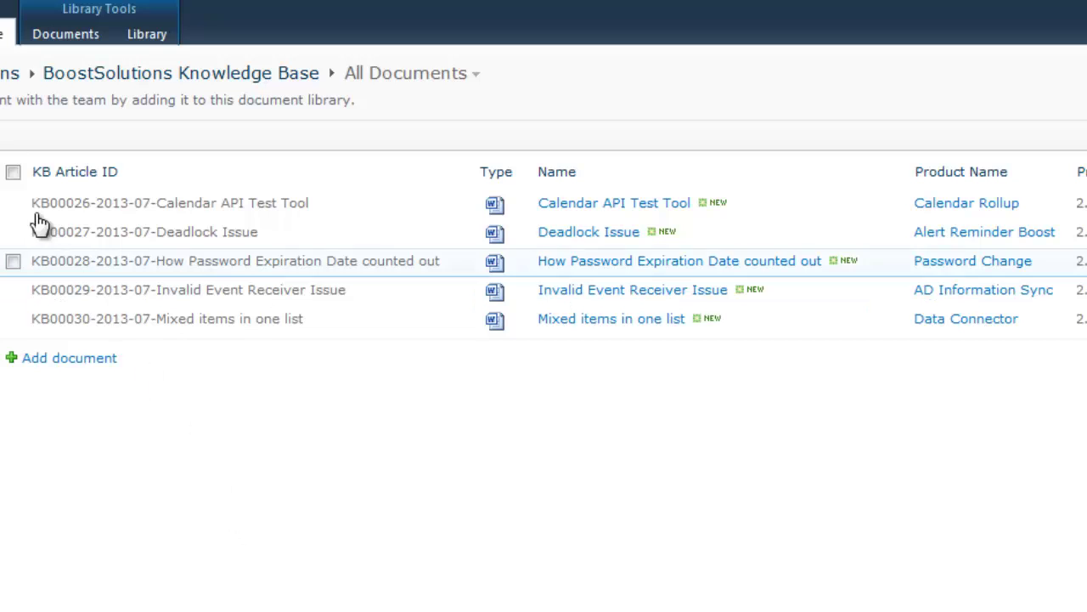
Copy the Calendar API Test Tool document to the /BoostSolutions/Document library
click(13, 203)
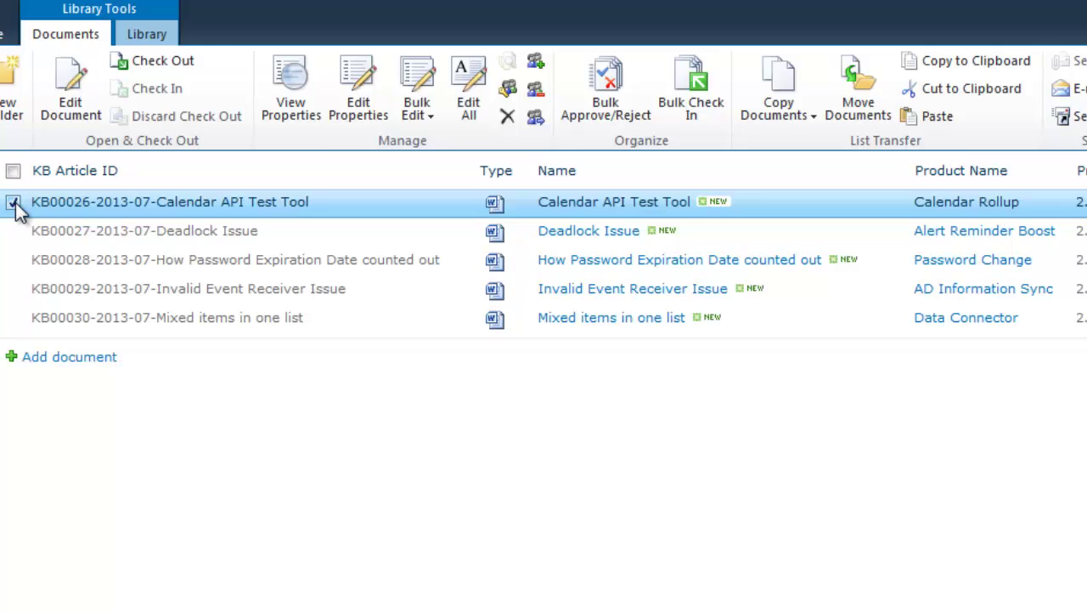
click(779, 80)
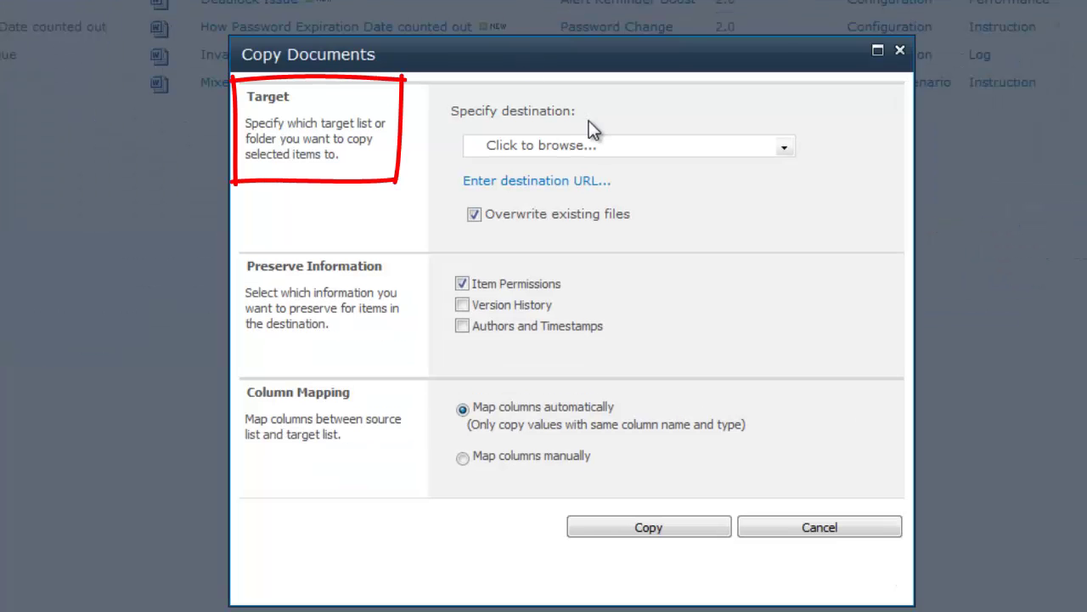
click(784, 147)
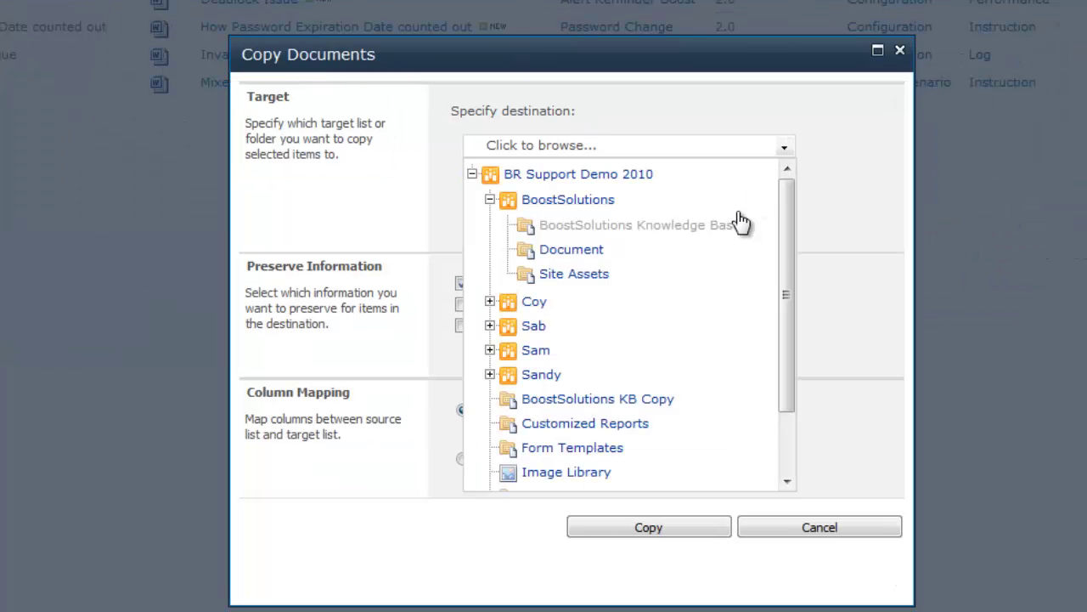
click(571, 250)
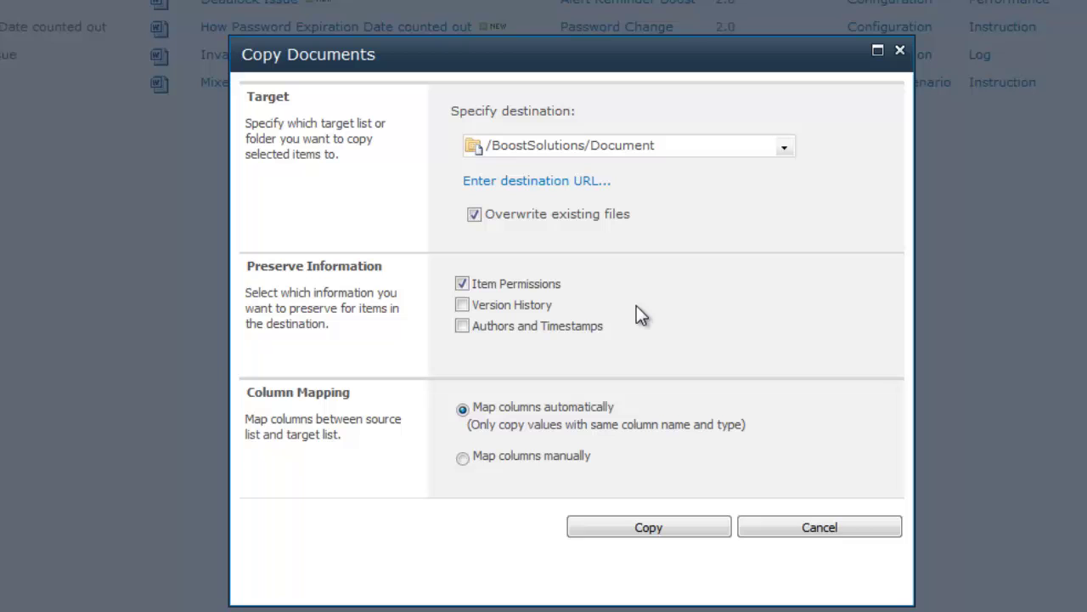
click(673, 527)
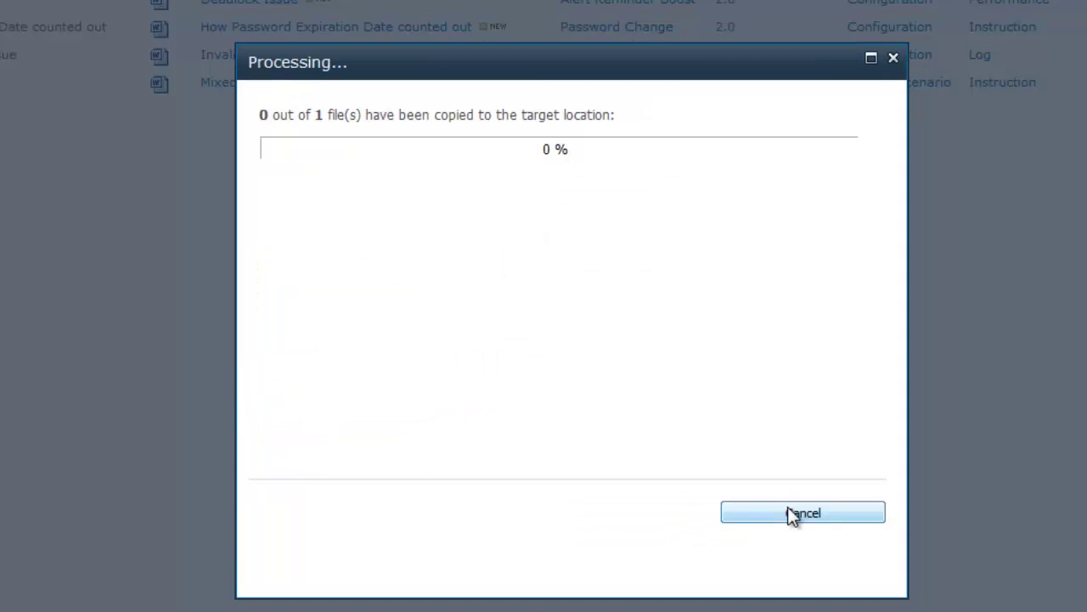
click(790, 514)
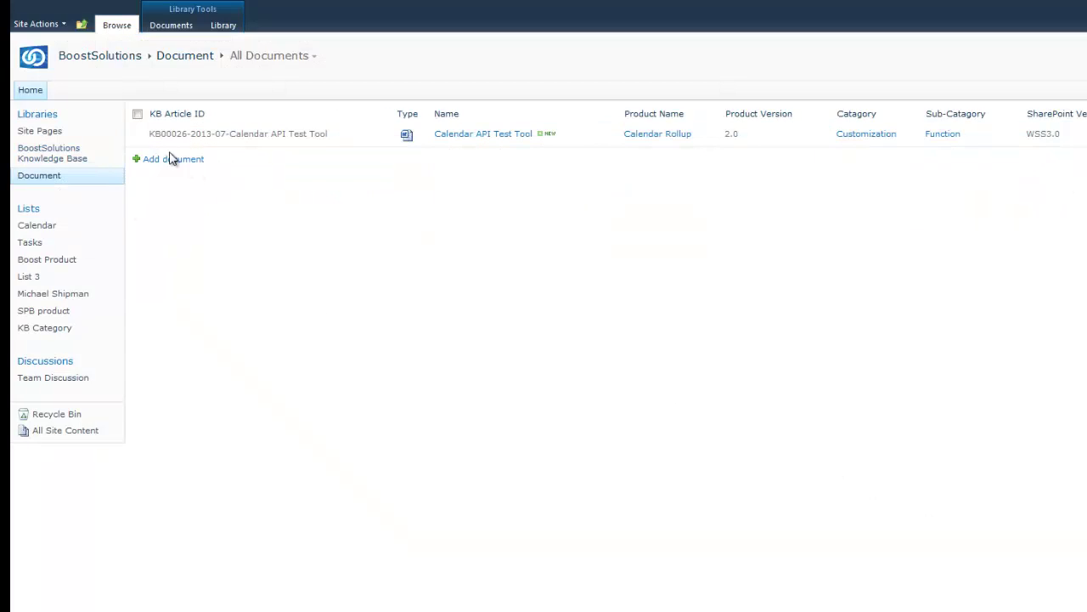
Select the copied Calendar API Test Tool document in the BoostSolutions Document library
click(137, 135)
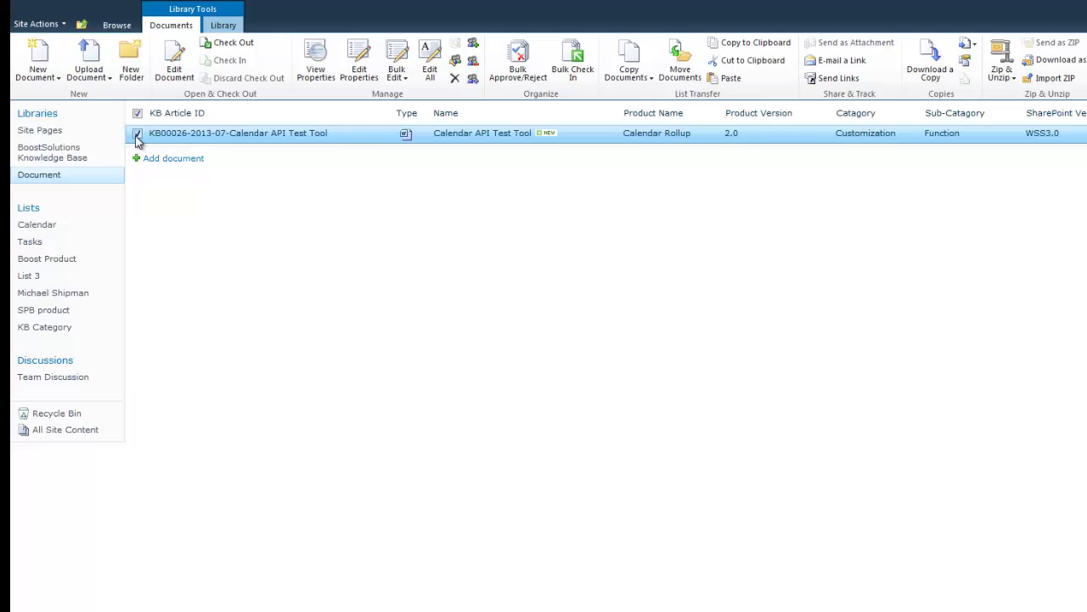